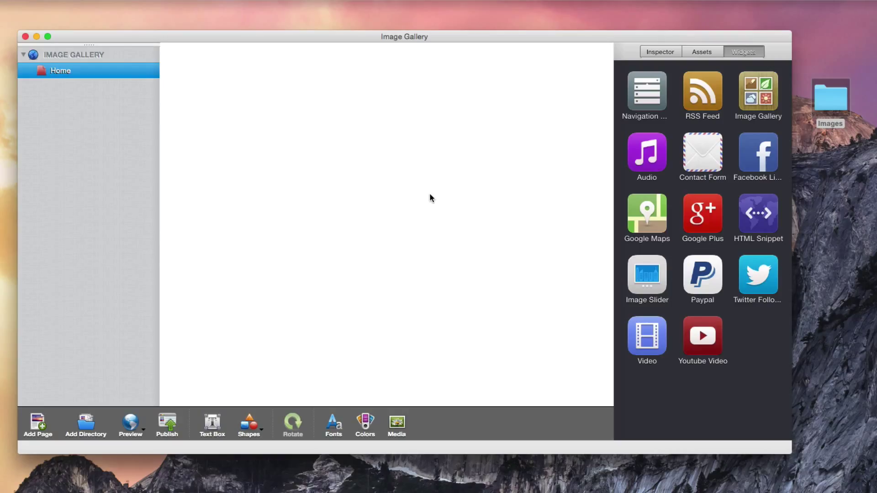
- Add an Image Gallery widget to the Home page with the dentist-parent-patient photo
drag(758, 92, 395, 207)
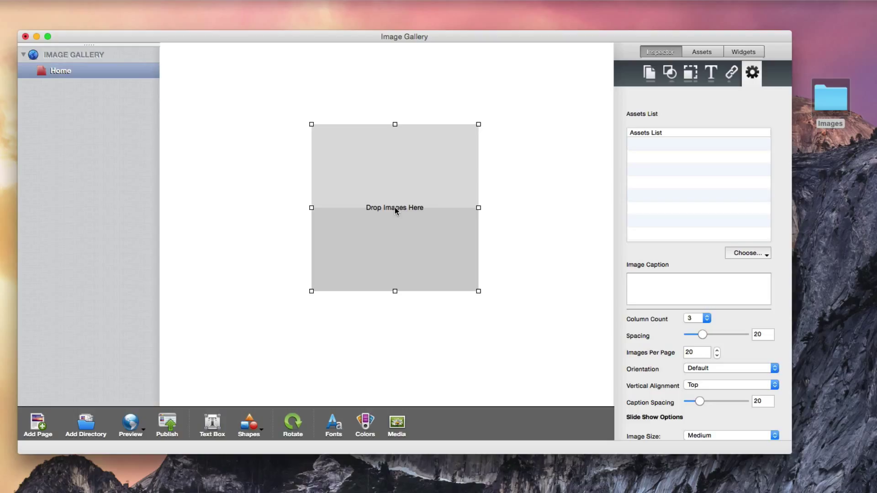
click(757, 254)
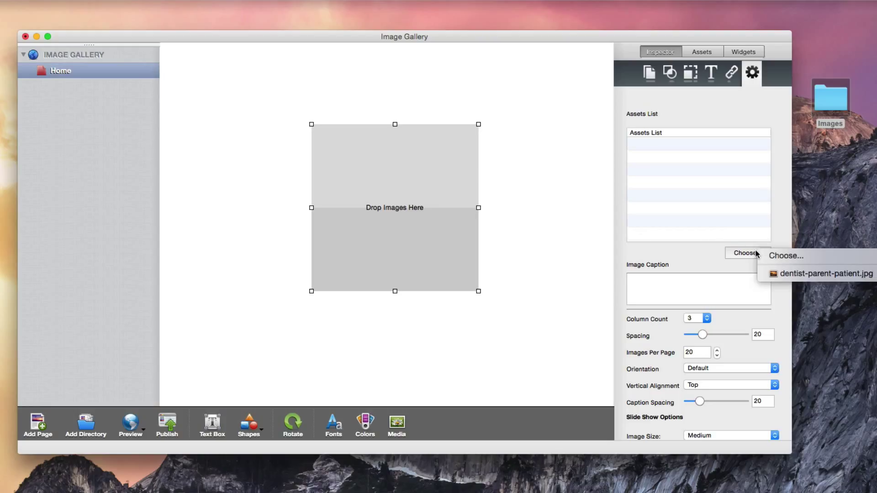
click(765, 276)
- Add the photos from the Images folder to the gallery in two batches, dismissing the resolution warning
double_click(830, 100)
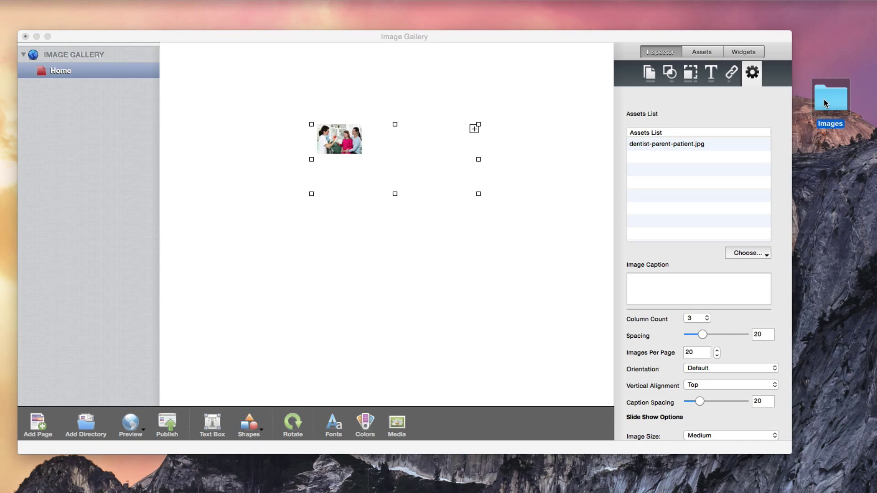
mouse_move(514, 287)
mouse_down()
mouse_move(436, 225)
mouse_move(424, 144)
mouse_up()
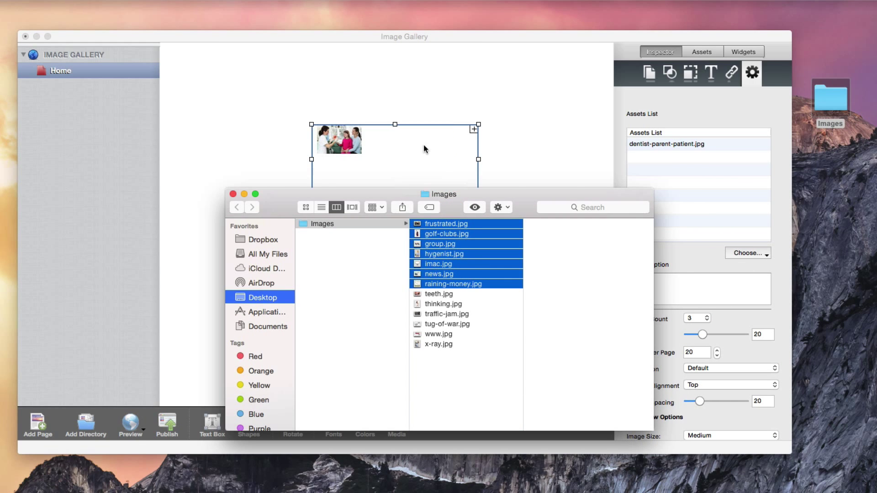
click(541, 188)
double_click(834, 106)
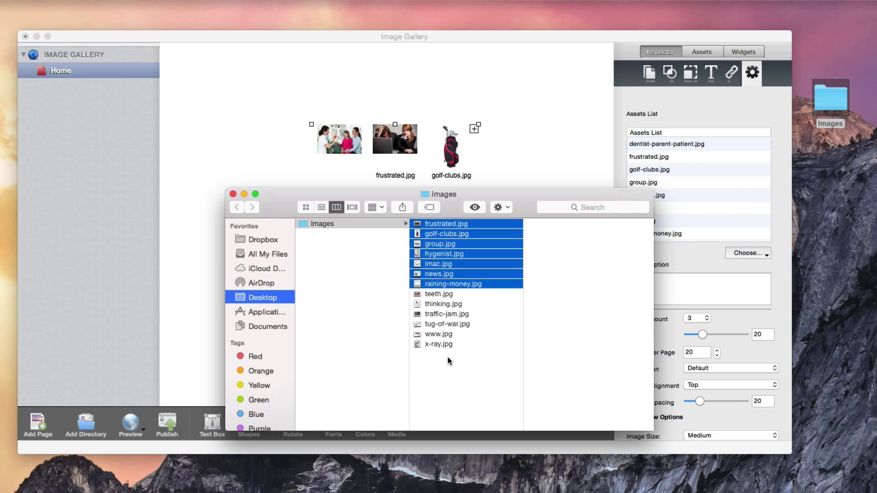
mouse_move(448, 358)
mouse_down()
mouse_move(425, 290)
mouse_move(715, 172)
mouse_up()
click(533, 189)
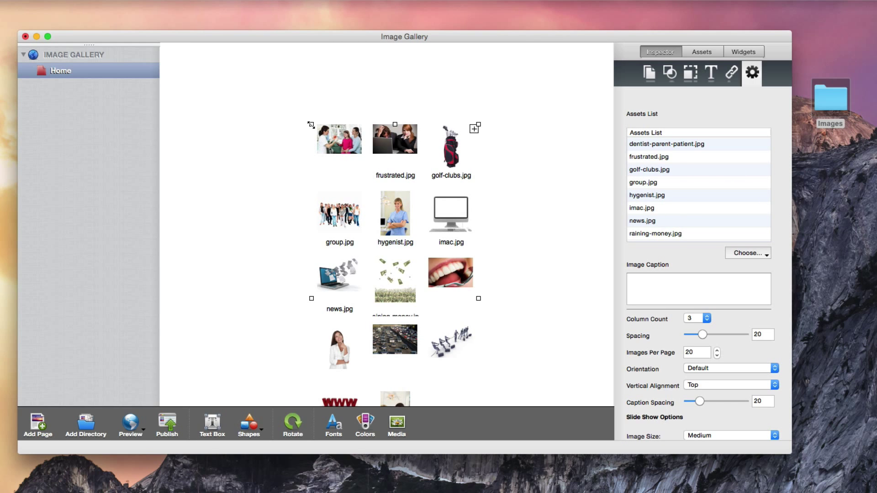
- Enlarge the gallery from its top-left corner and reposition it on the page
mouse_move(311, 124)
mouse_down()
mouse_move(227, 139)
mouse_move(298, 198)
mouse_up()
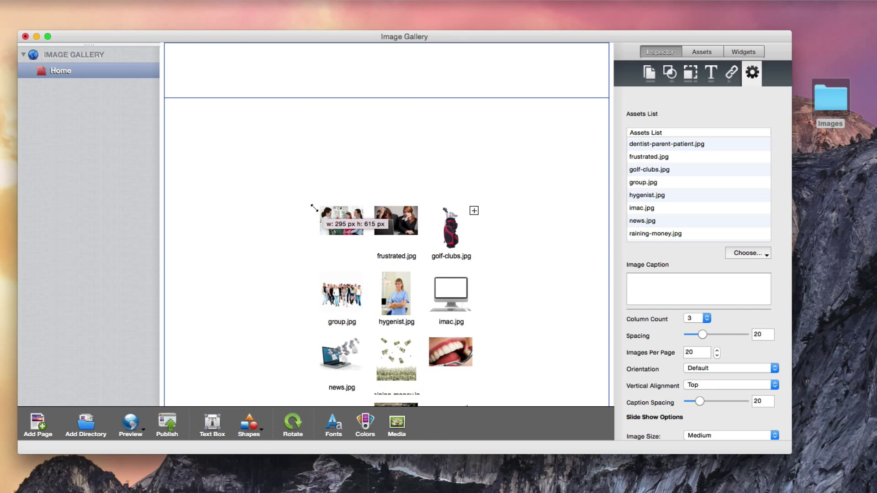
drag(298, 198, 244, 181)
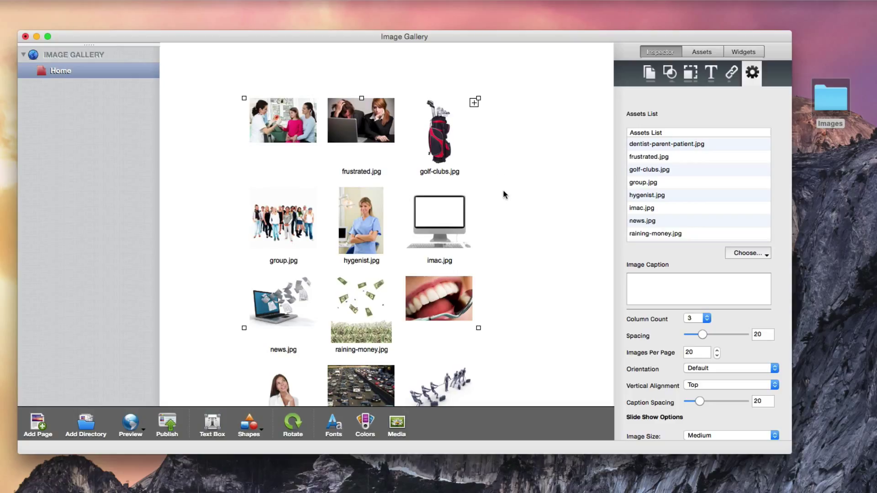
drag(475, 104, 490, 128)
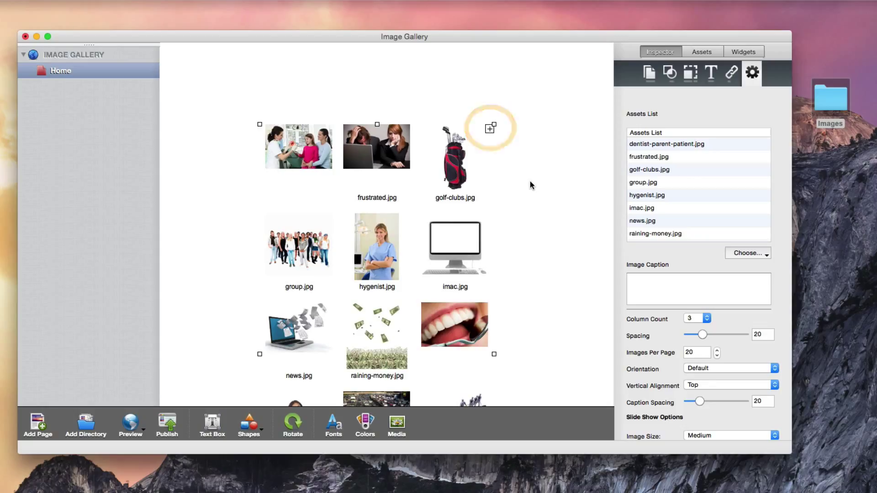
click(549, 187)
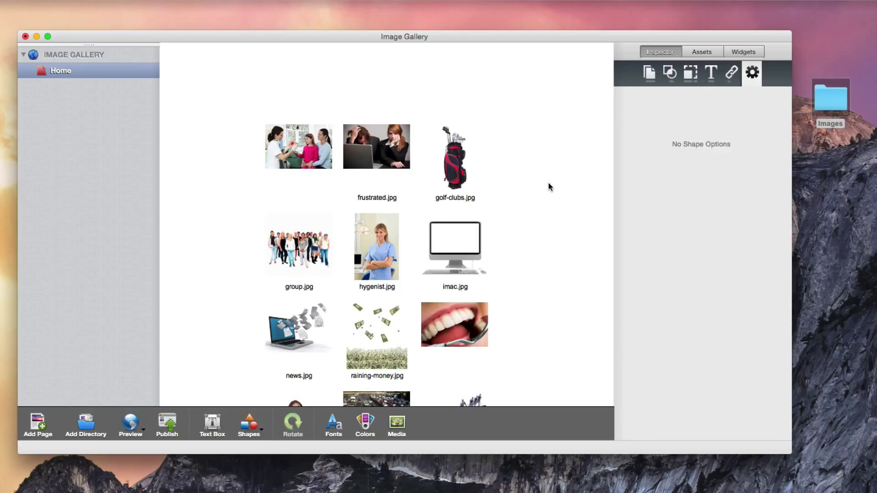
mouse_move(339, 203)
mouse_down()
mouse_move(322, 196)
mouse_move(344, 207)
mouse_up()
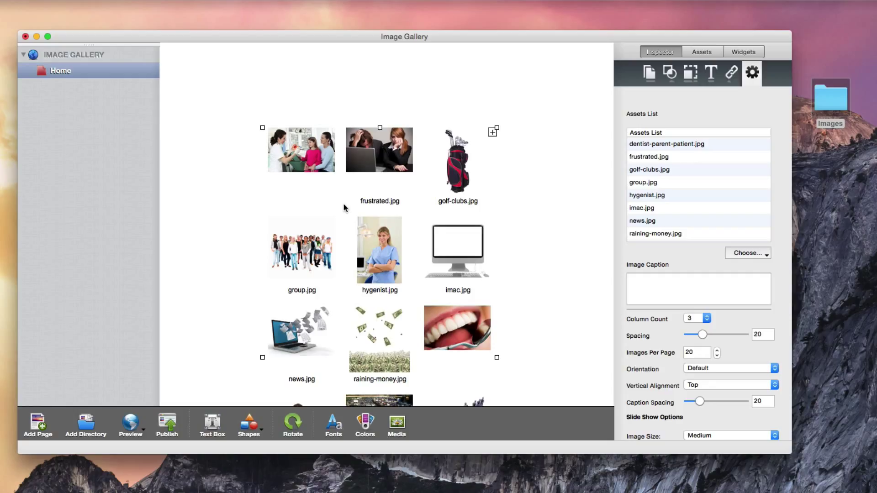
- Move dentist-parent-patient.jpg below group.jpg in the Assets List and delete the group photo
click(645, 145)
drag(644, 146, 647, 194)
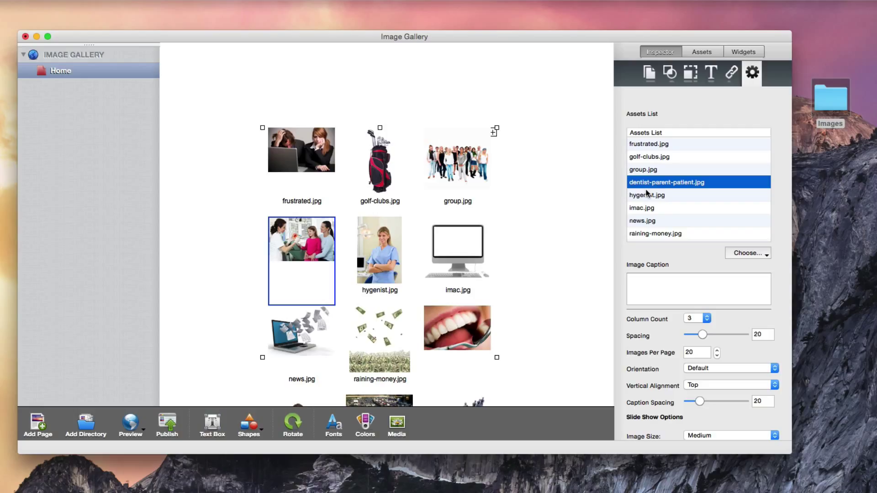
click(450, 161)
drag(450, 160, 382, 261)
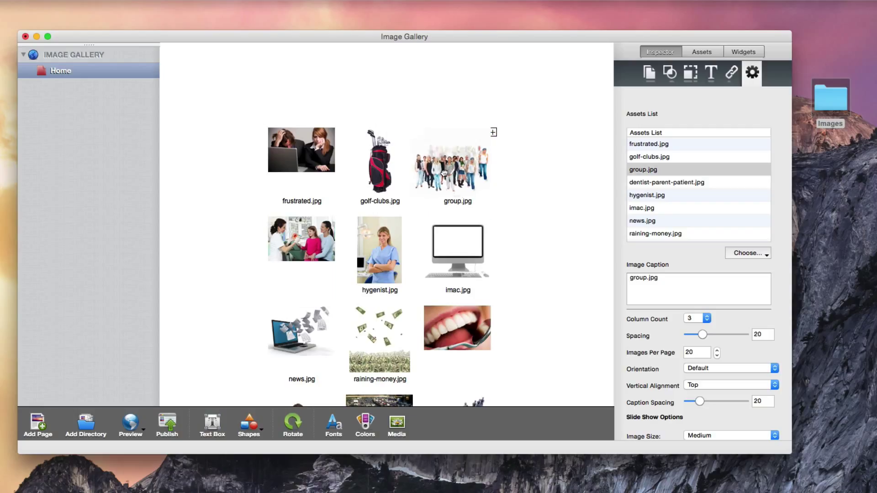
key(Delete)
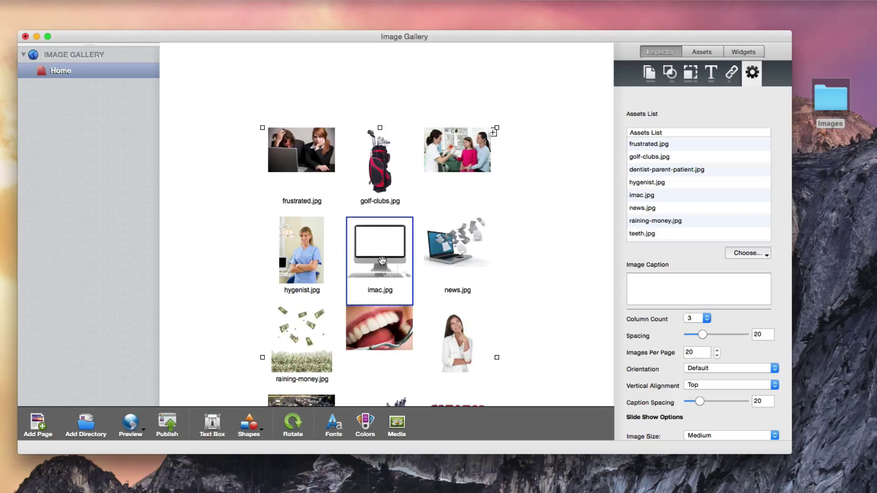
- Delete the imac and news photos, then select raining-money.jpg and teeth.jpg
key(Delete)
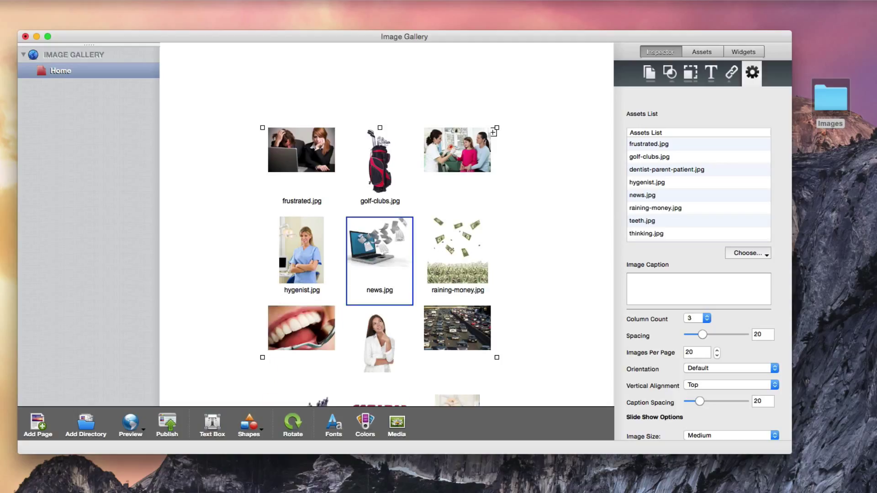
click(647, 195)
key(Delete)
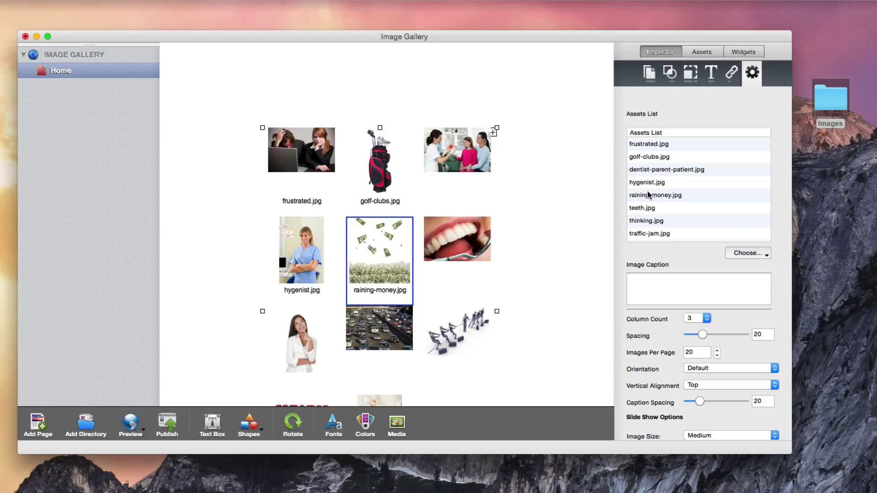
click(648, 195)
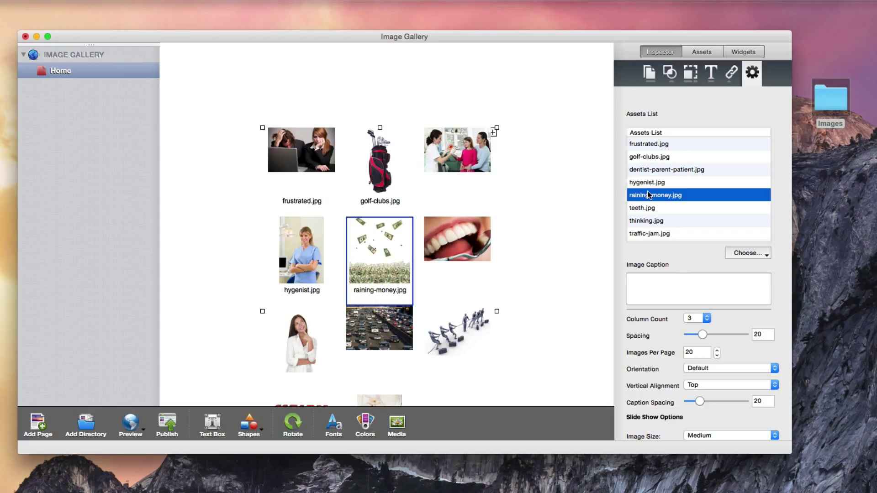
shift+click(650, 208)
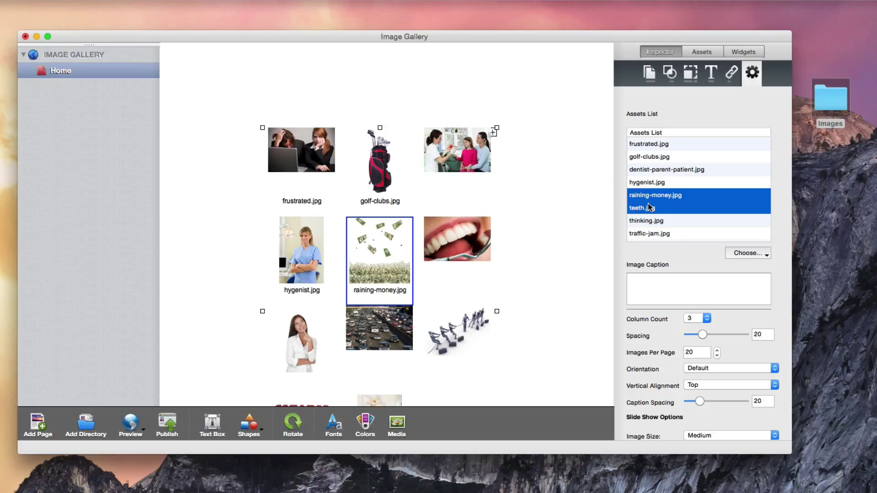
- Give frustrated.jpg a custom caption sentence in place of its file name
click(651, 145)
triple_click(675, 280)
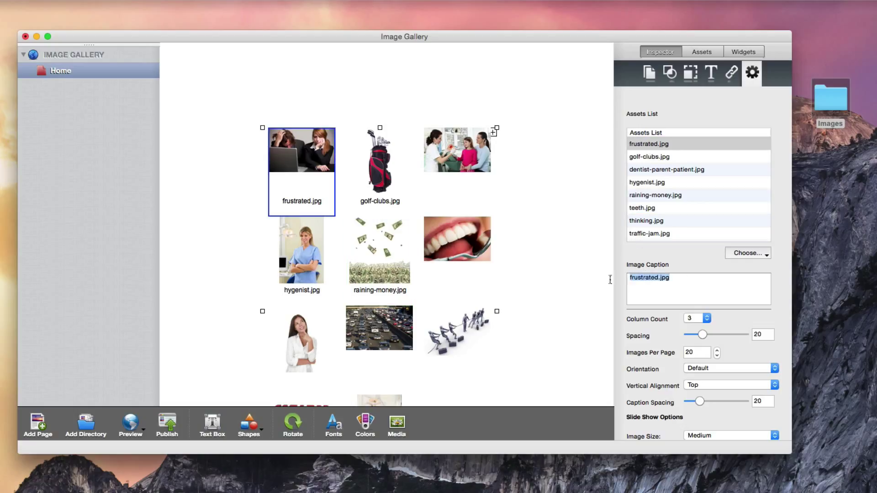
text(This is a )
text(caption for my)
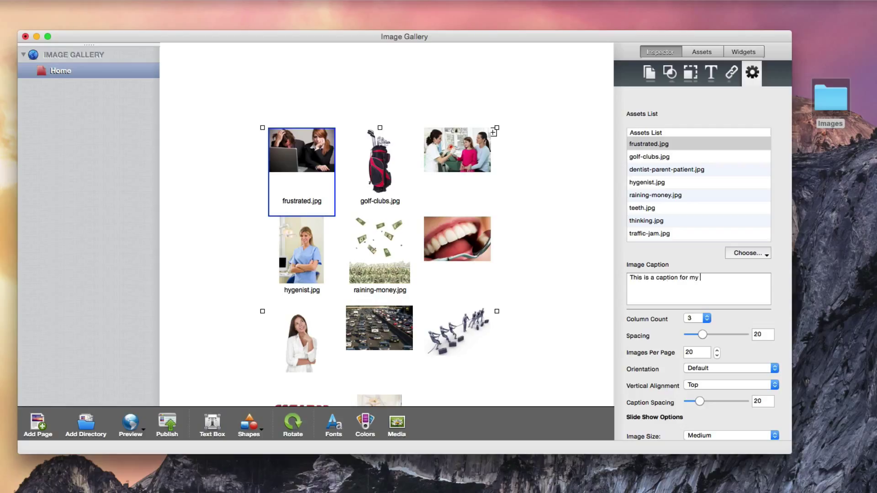
text( image.)
click(655, 158)
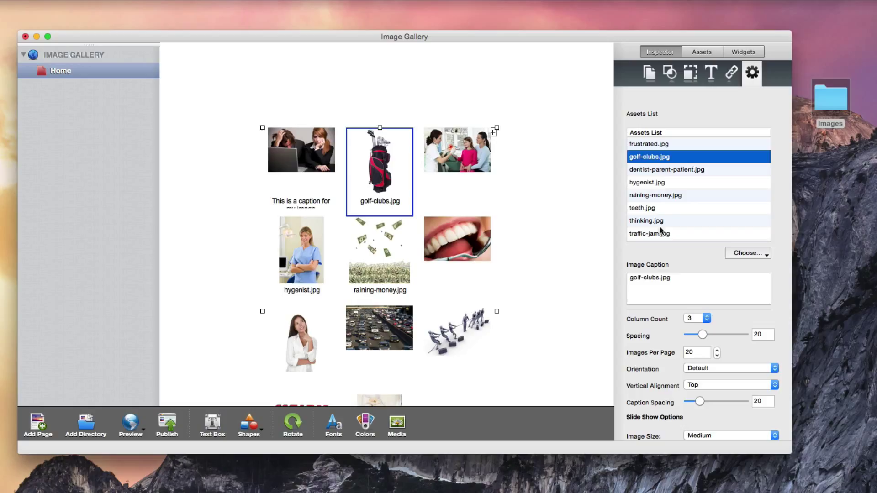
- Give golf-clubs.jpg a custom caption sentence in place of its file name
click(686, 277)
key(super+a)
text(This i)
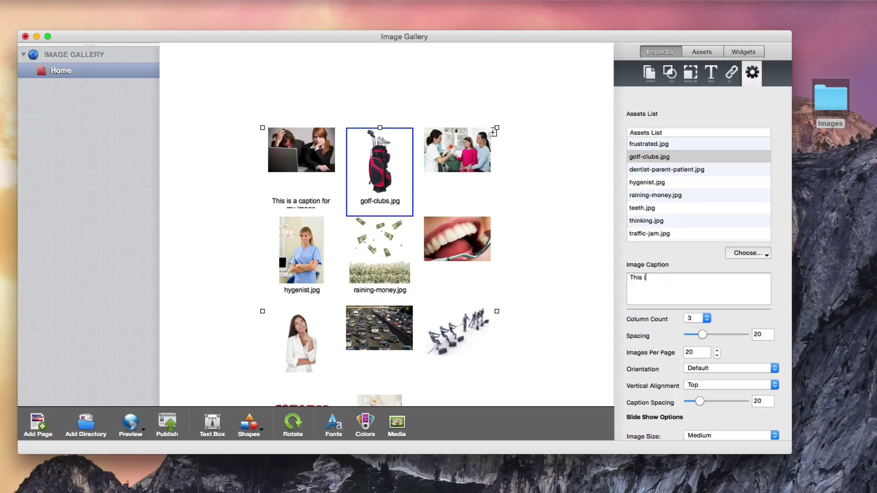
text(s another caption for)
text( this image.)
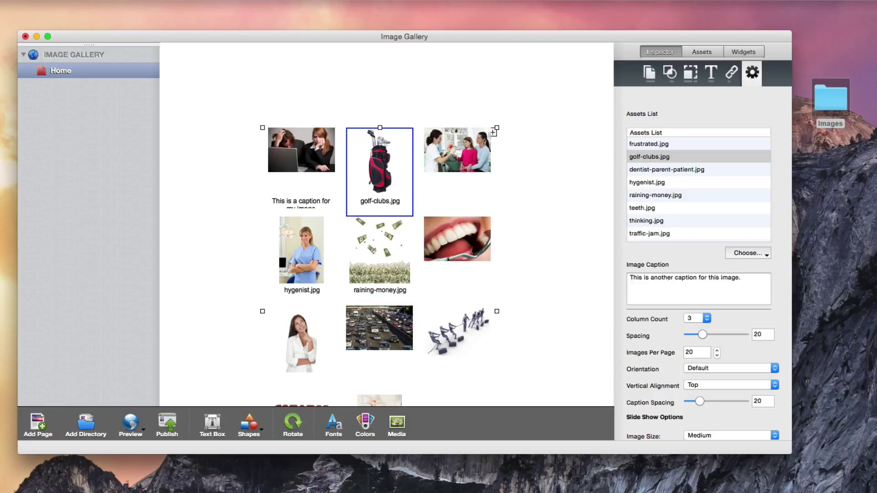
key(Return)
- Try one and six columns, then set the gallery Column Count to 3
click(707, 318)
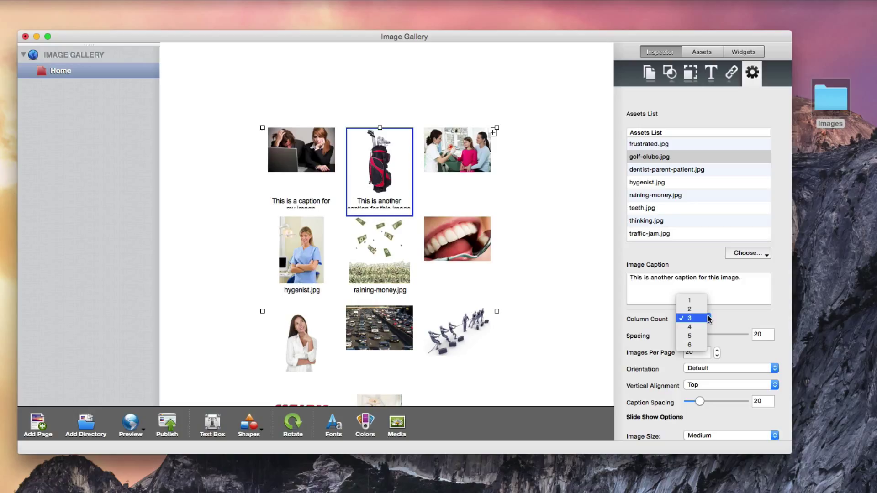
click(704, 301)
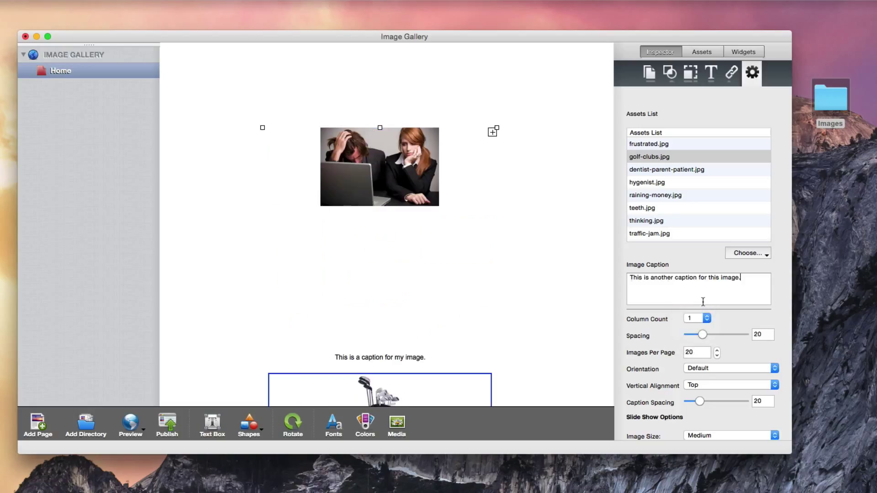
click(700, 317)
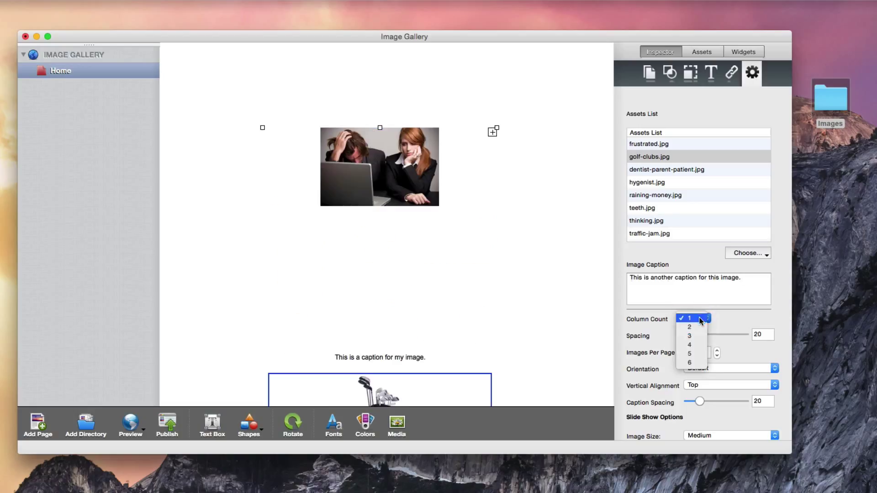
click(697, 362)
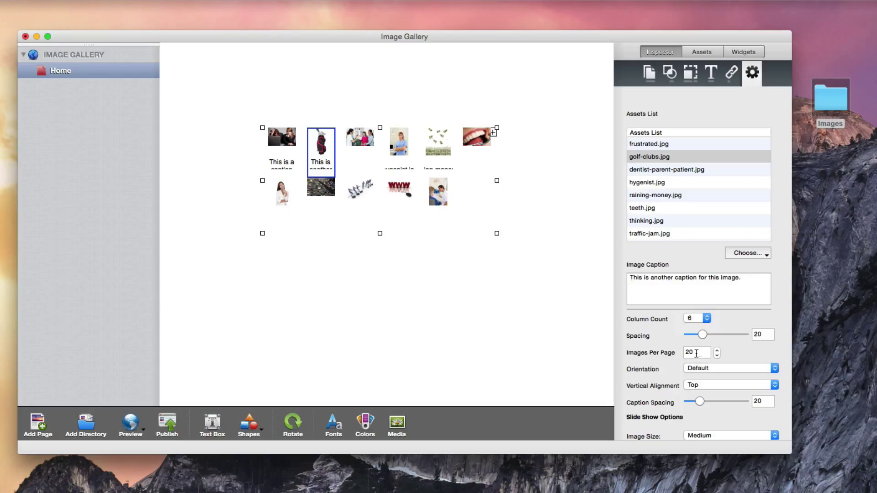
click(700, 319)
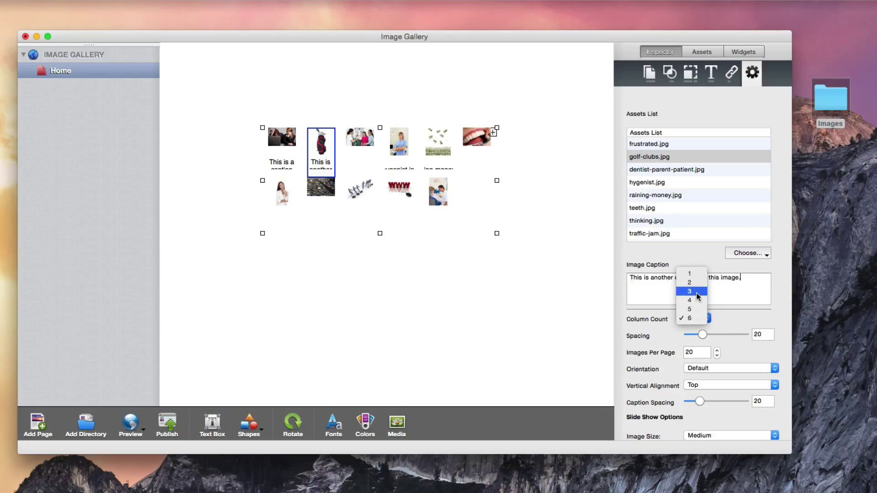
click(697, 292)
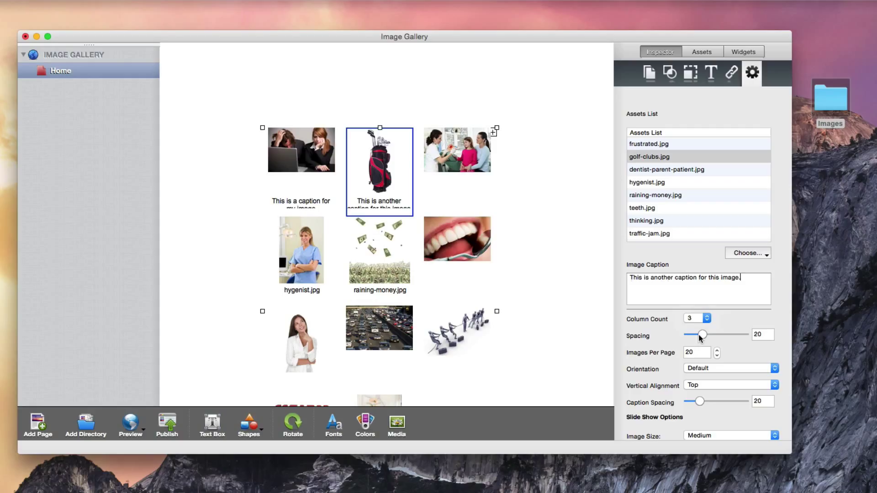
- Widen thumbnail Spacing to 50, then bring it back down to 20
mouse_move(702, 336)
mouse_down()
mouse_move(720, 335)
mouse_move(687, 338)
mouse_move(749, 334)
mouse_up()
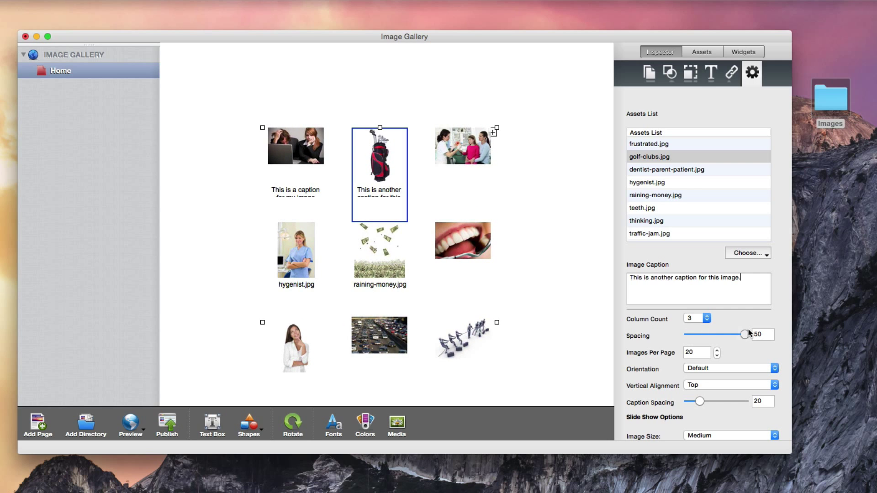
drag(745, 335, 703, 334)
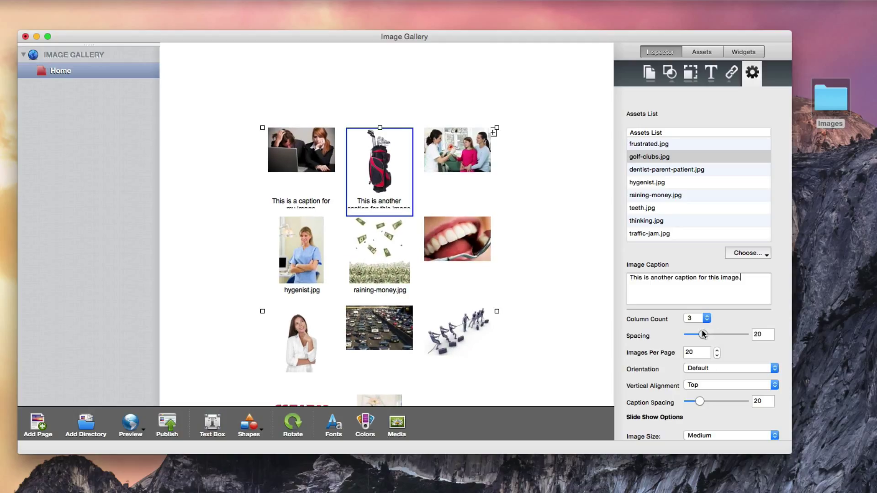
- Set Images Per Page to 6, splitting the gallery into two pages
click(717, 355)
click(717, 356)
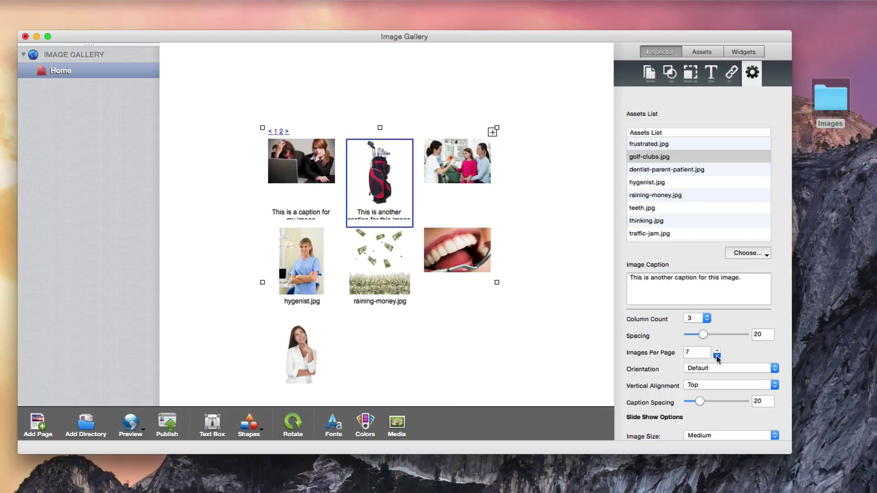
click(717, 356)
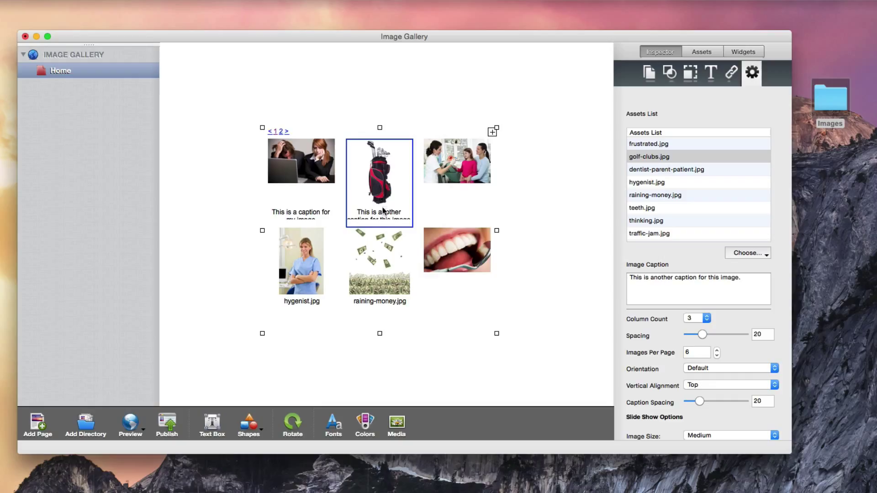
- Use the page links to view the gallery's second page and return to the first
click(282, 133)
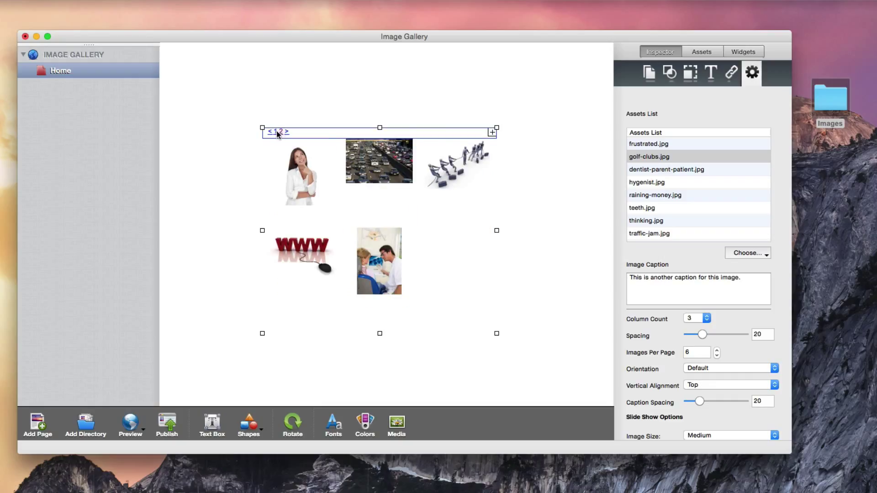
click(277, 133)
click(282, 132)
click(276, 131)
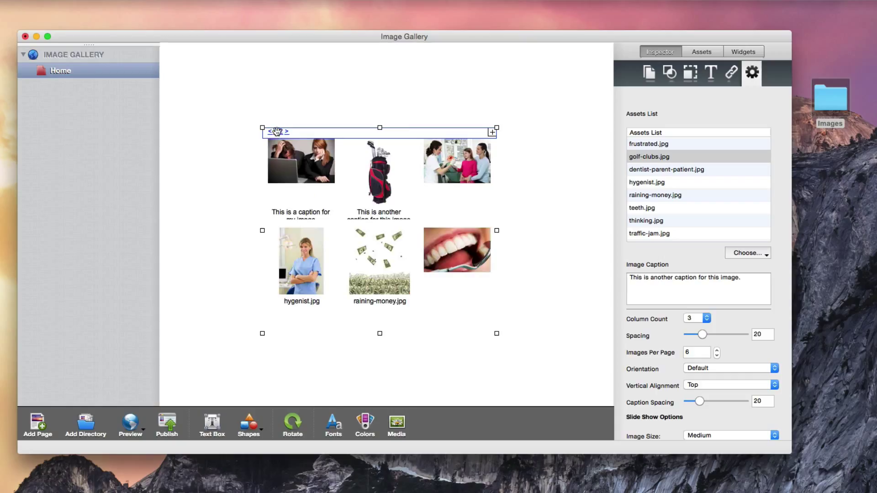
- Set the page link font to Arial Black at size 13
click(333, 428)
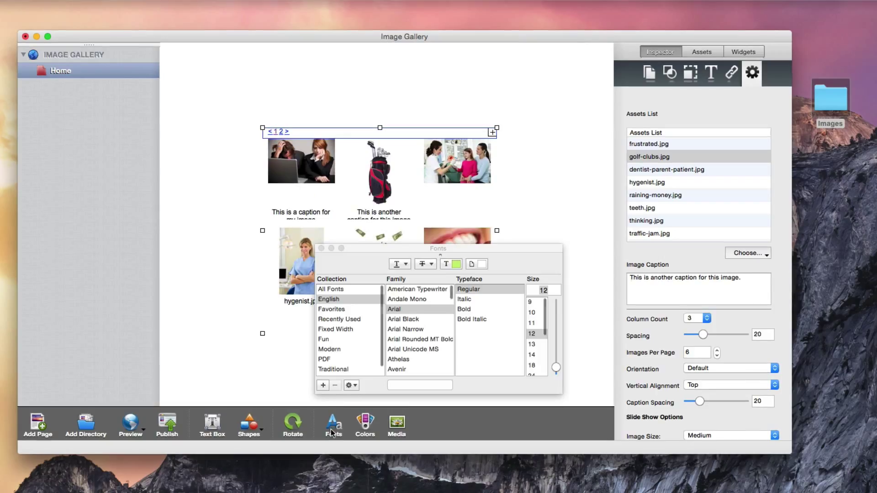
click(411, 319)
click(541, 344)
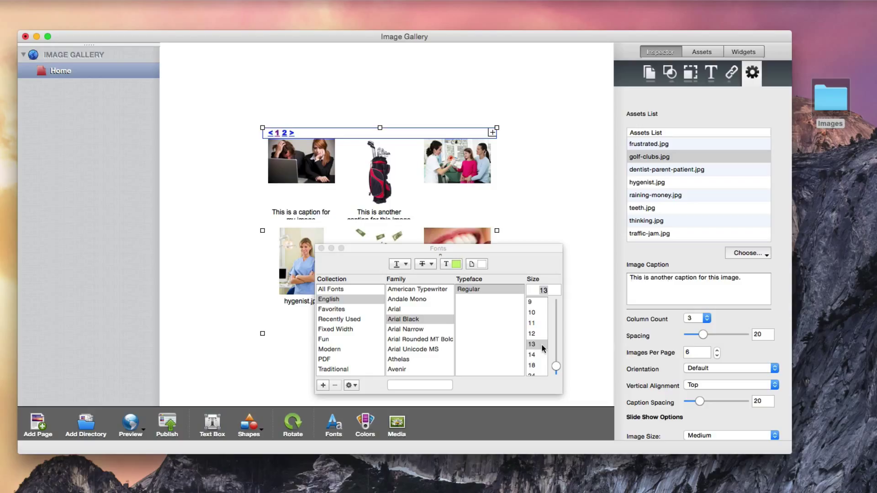
click(540, 354)
click(320, 249)
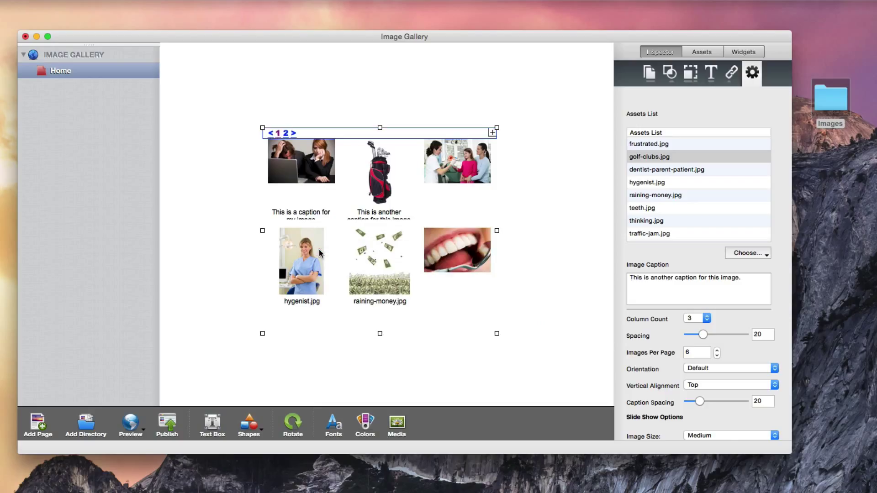
- Make the normal page link colour lime green using the crayon picker
click(731, 72)
click(708, 227)
drag(856, 147, 411, 186)
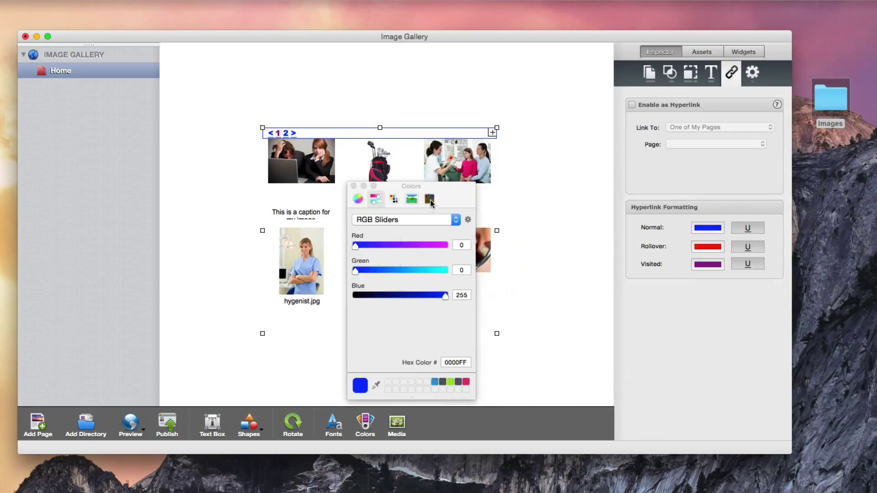
click(430, 198)
click(445, 291)
- Set rollover links to purple and visited links to Spring green
click(388, 290)
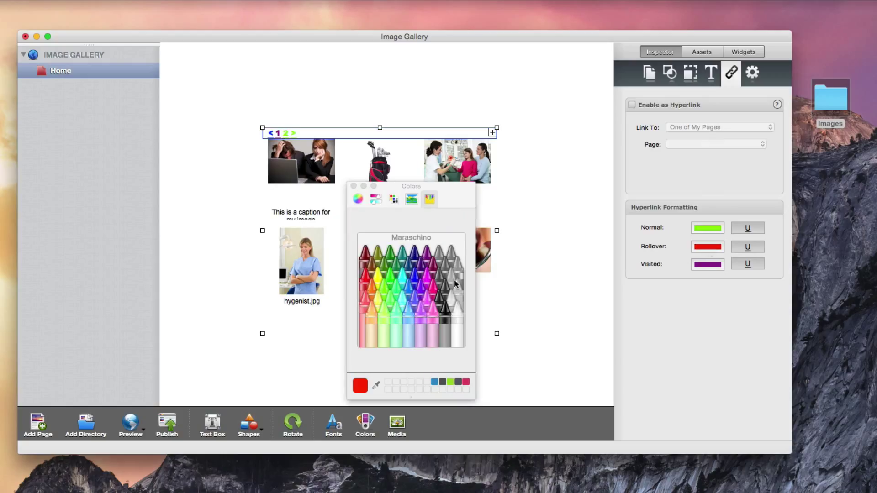
click(425, 302)
click(707, 264)
click(412, 267)
click(390, 285)
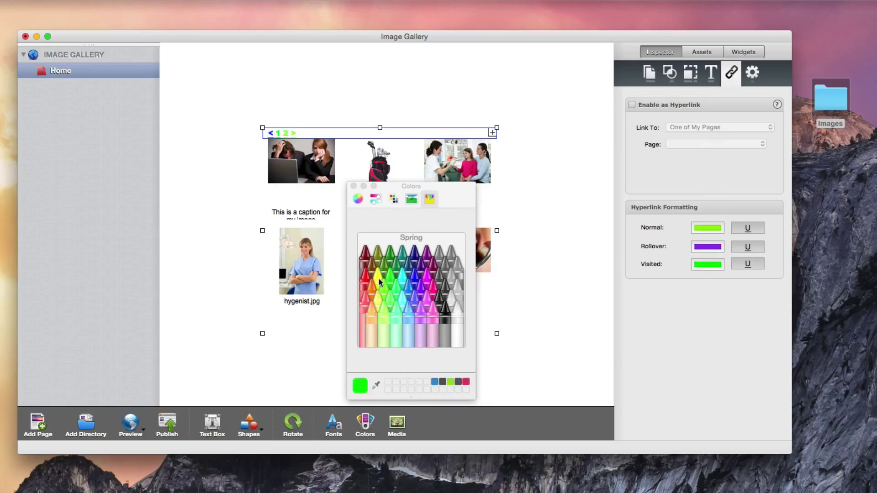
click(504, 249)
- Try portrait and fit orientations, then set gallery image Orientation to Landscape
click(752, 73)
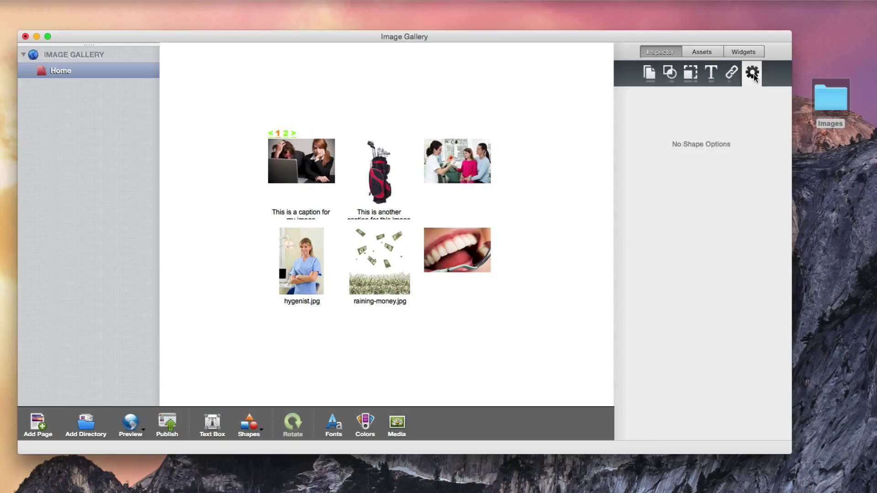
click(452, 167)
click(705, 368)
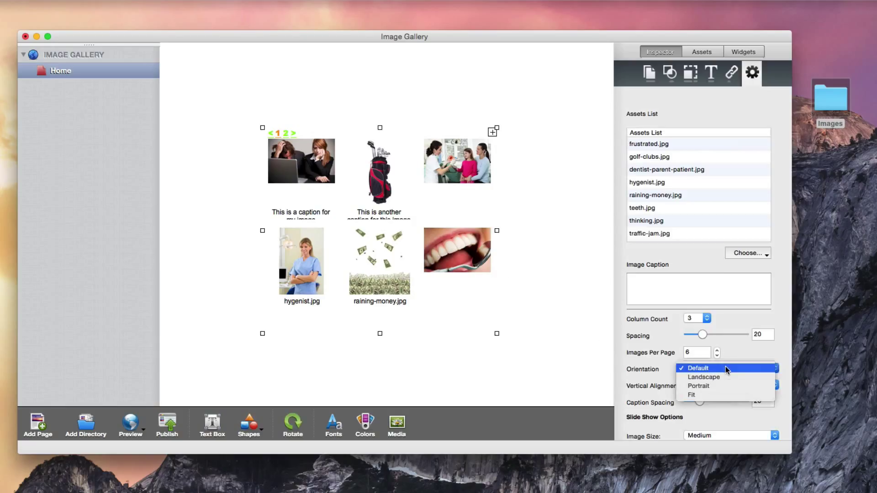
click(723, 376)
click(726, 367)
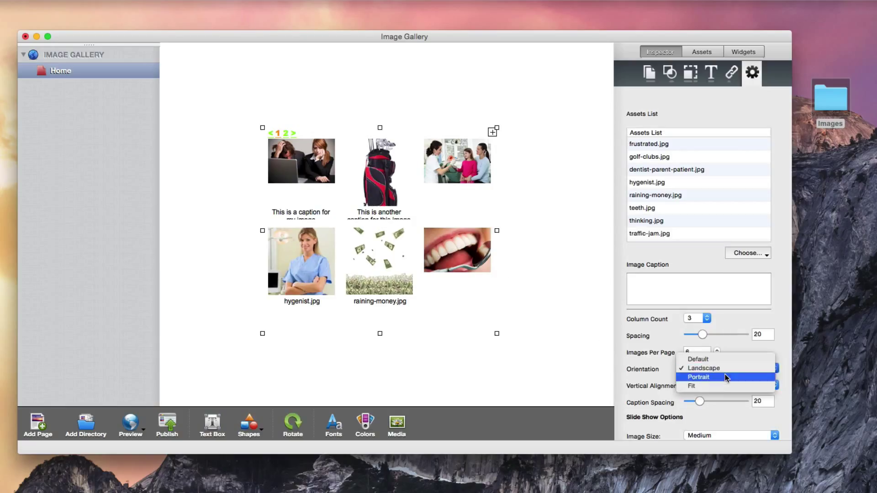
click(727, 371)
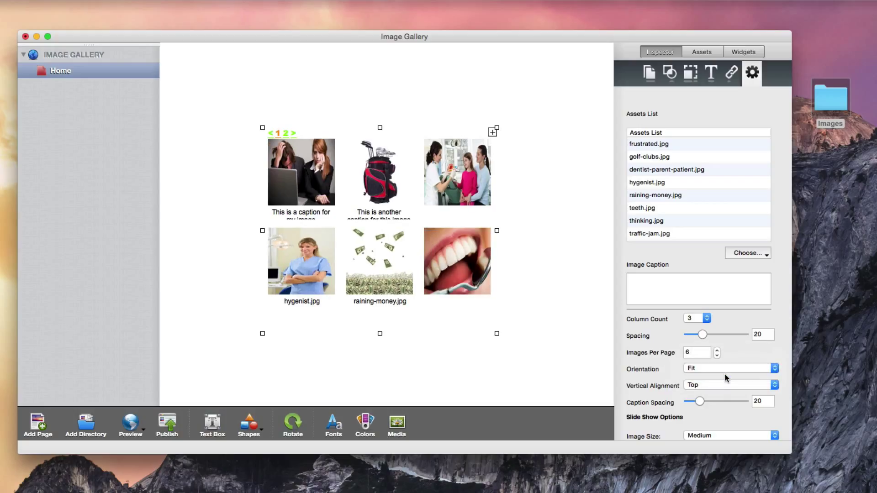
click(725, 369)
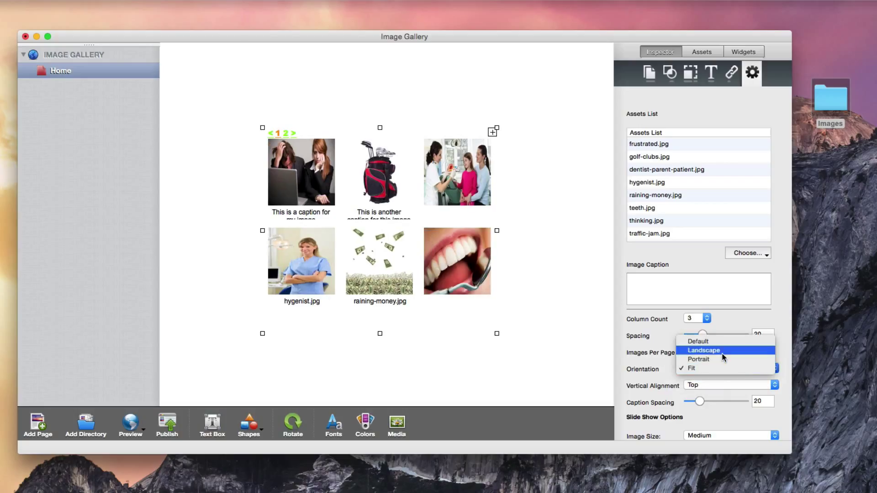
click(723, 350)
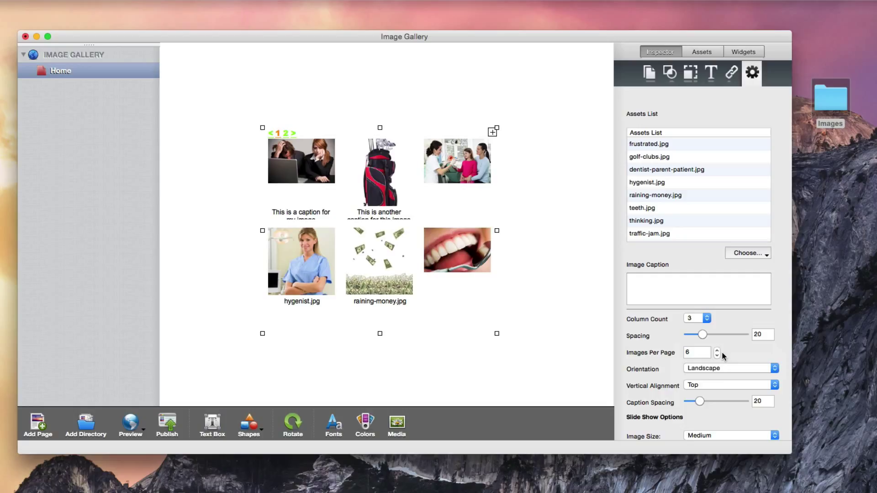
- Set the gallery images' Vertical Alignment to Bottom after trying centre
click(721, 386)
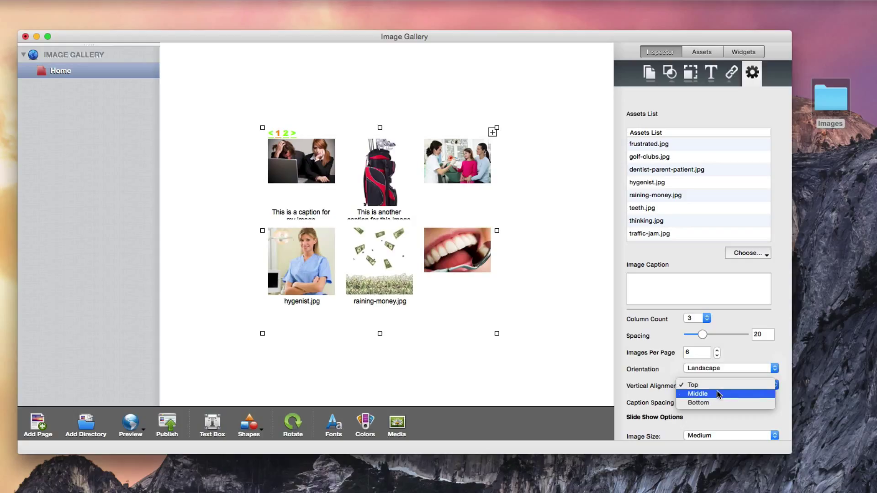
click(718, 394)
click(718, 384)
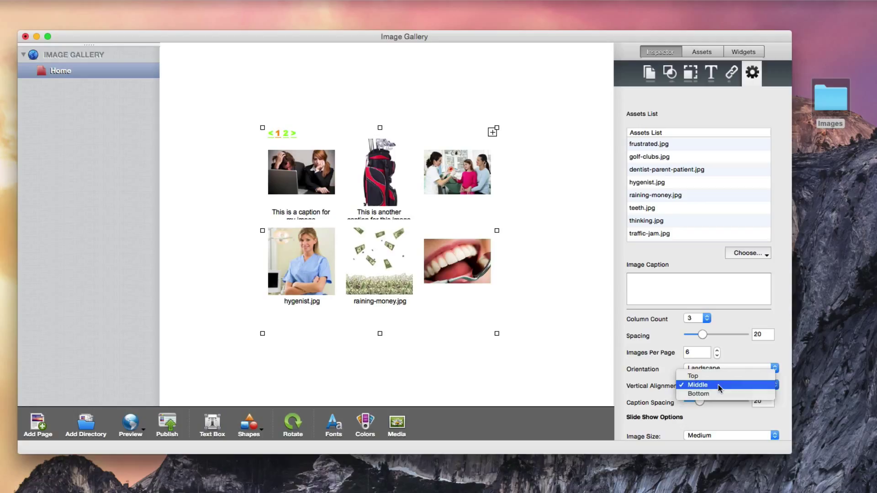
click(718, 392)
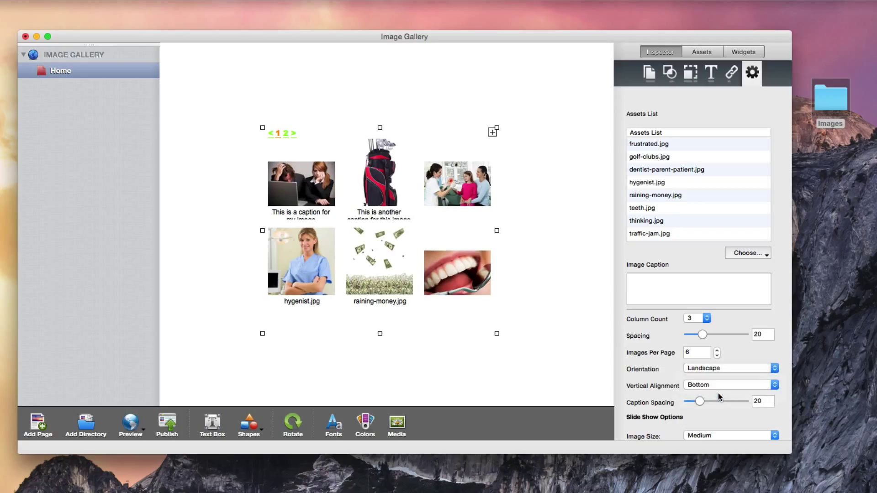
- Raise Caption Spacing to 50 so full captions show beneath the images
drag(699, 402, 718, 402)
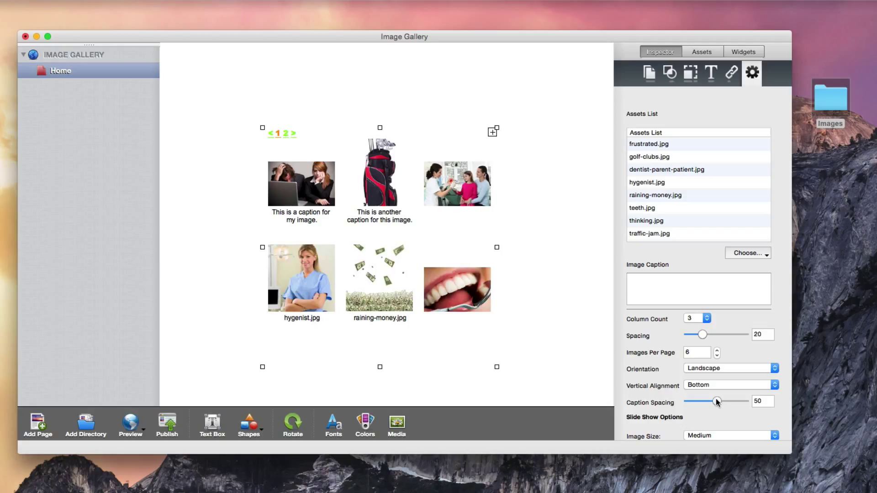
scroll(693, 402, down, 3)
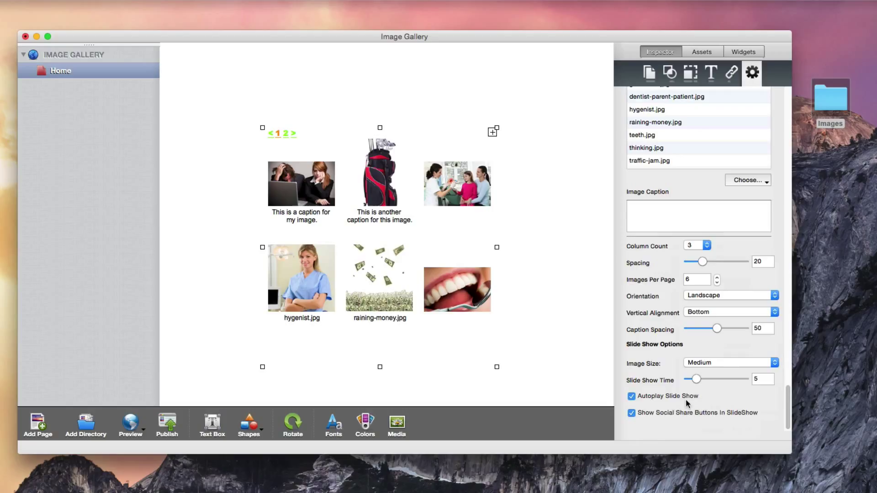
- Set the slideshow Image Size to Small (Faster Download)
click(743, 361)
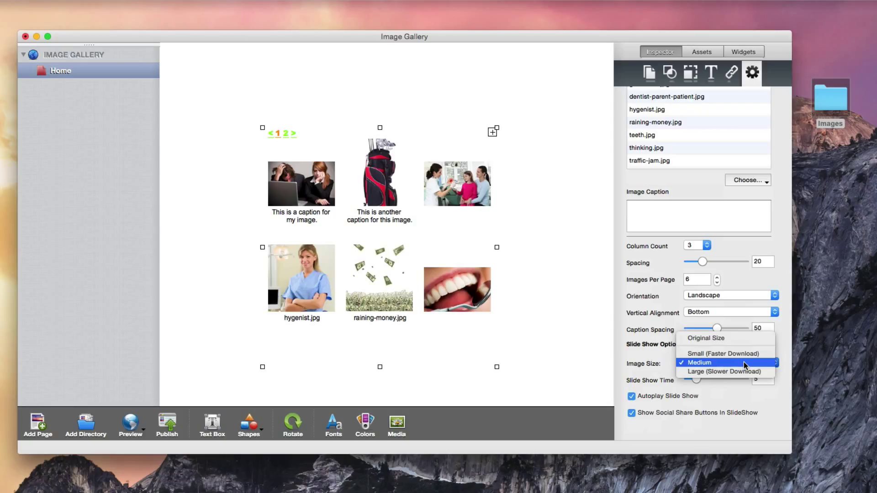
click(744, 354)
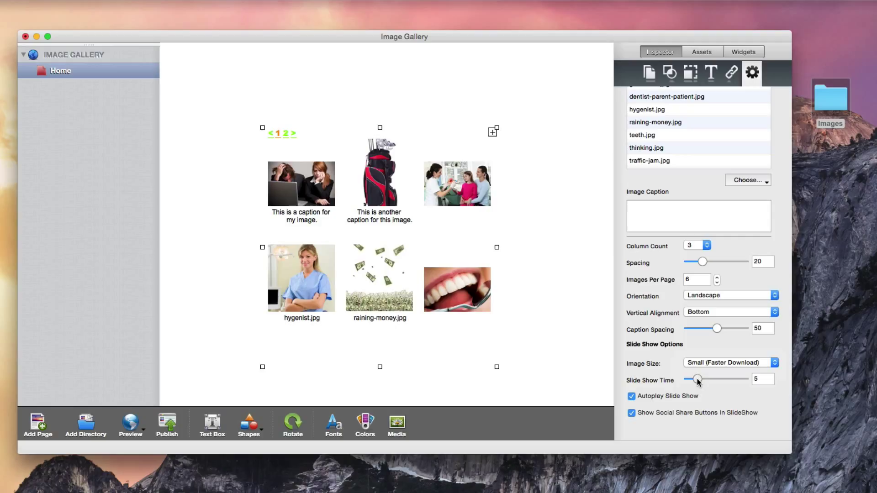
- Set the Slide Show Time slider to 7 seconds
drag(697, 382, 702, 385)
- Leave Autoplay Slide Show on and uncheck Show Social Share Buttons In SlideShow
click(632, 397)
click(632, 397)
click(632, 414)
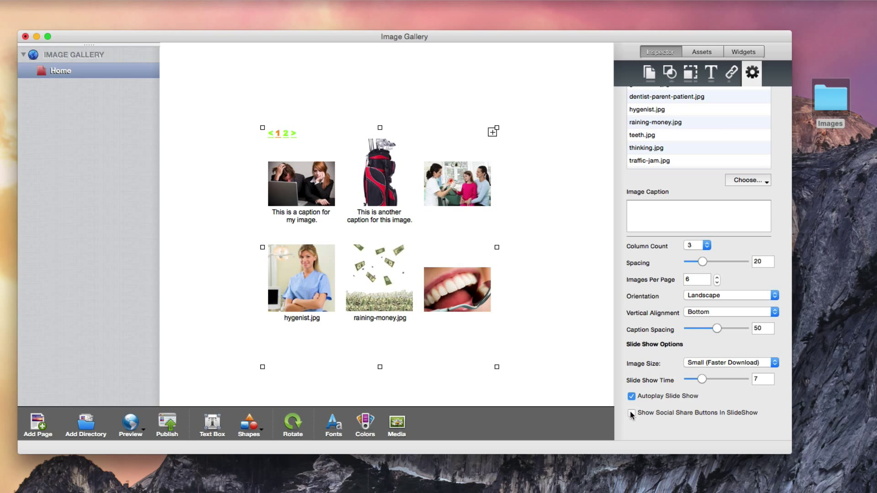